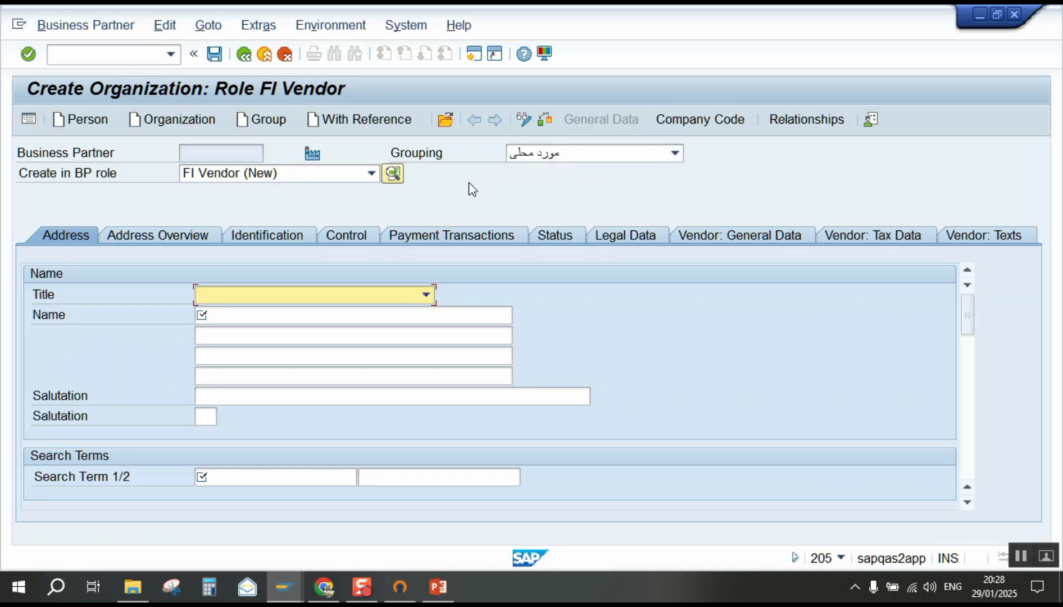
Enter title Company, name 'alnahda for trading' and search term 987654321 on the Address tab.
click(266, 316)
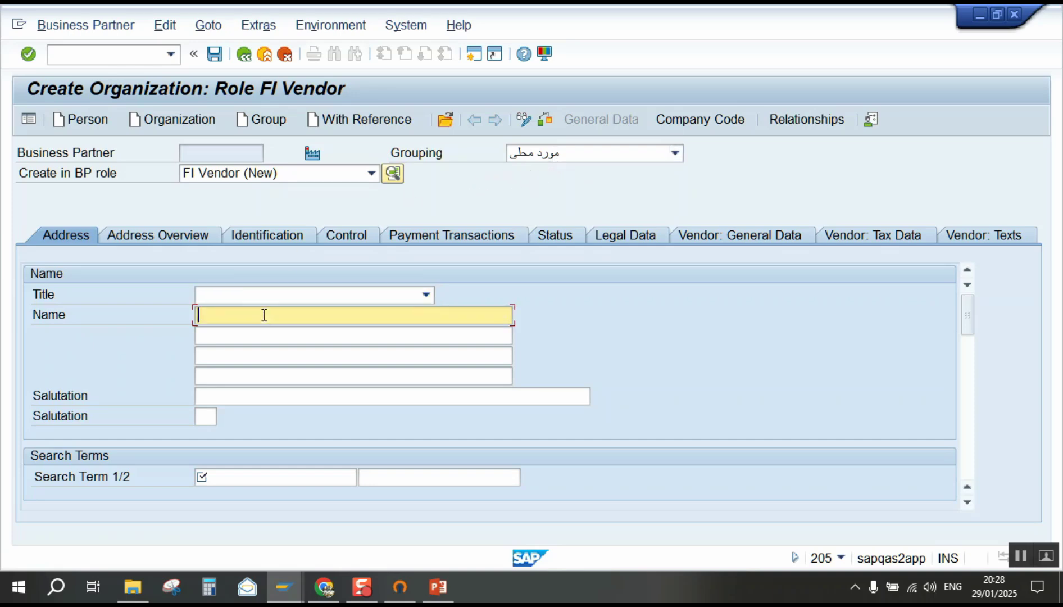
click(296, 298)
click(270, 309)
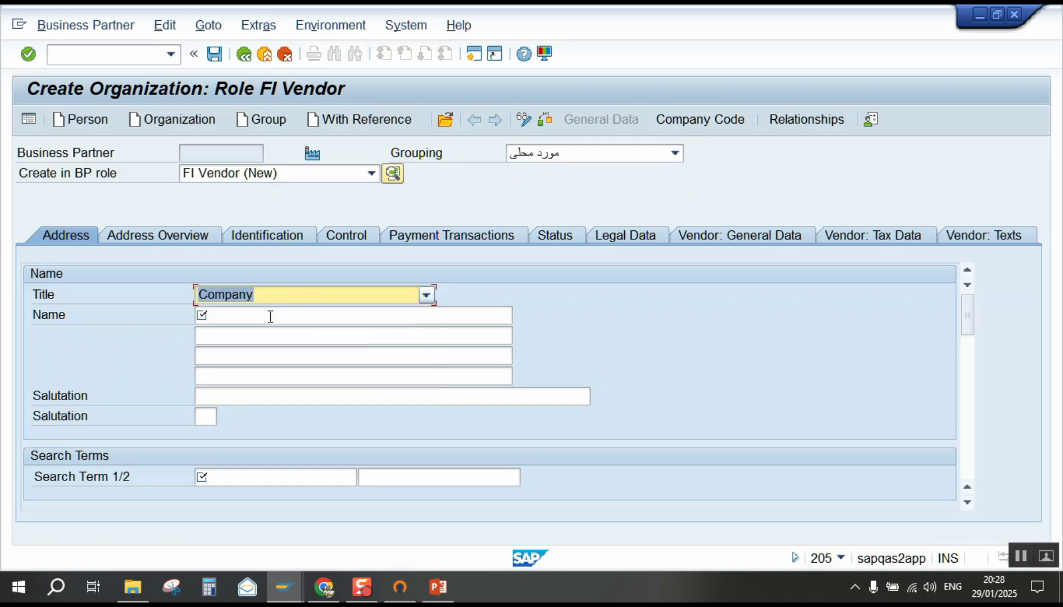
click(231, 317)
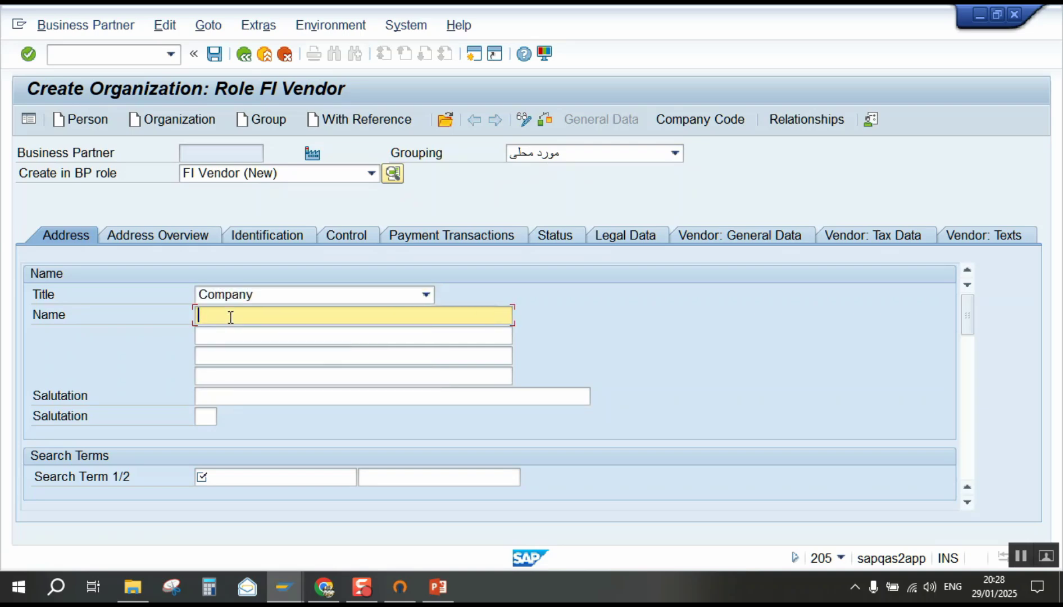
text(al)
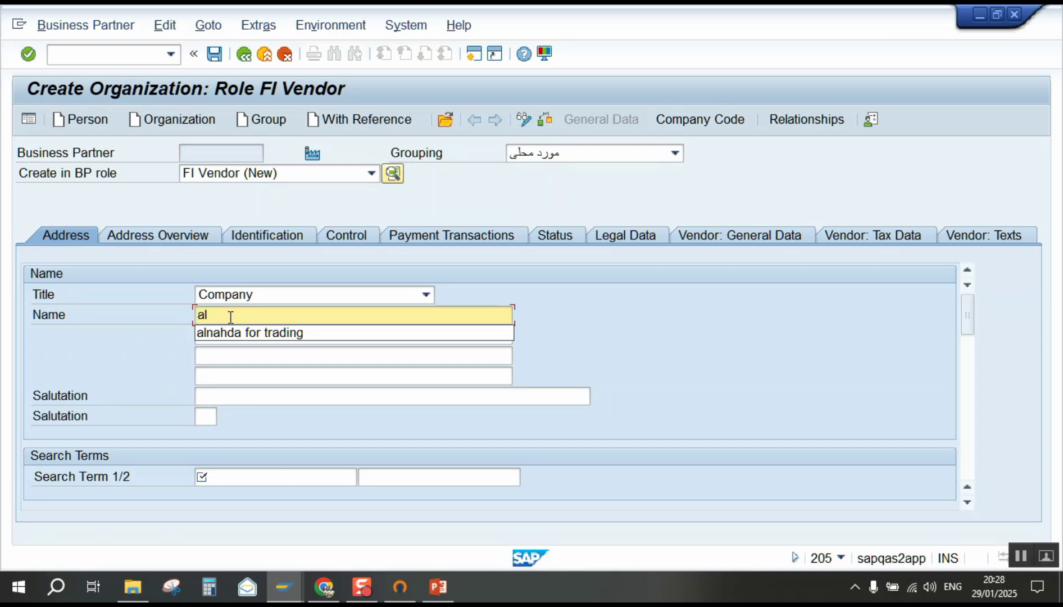
click(267, 336)
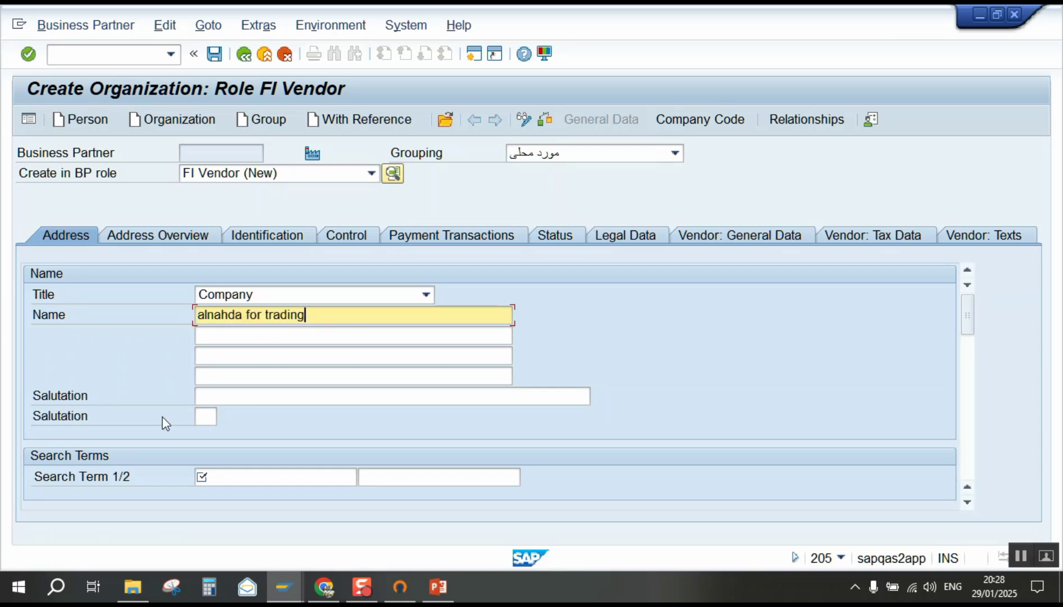
click(232, 478)
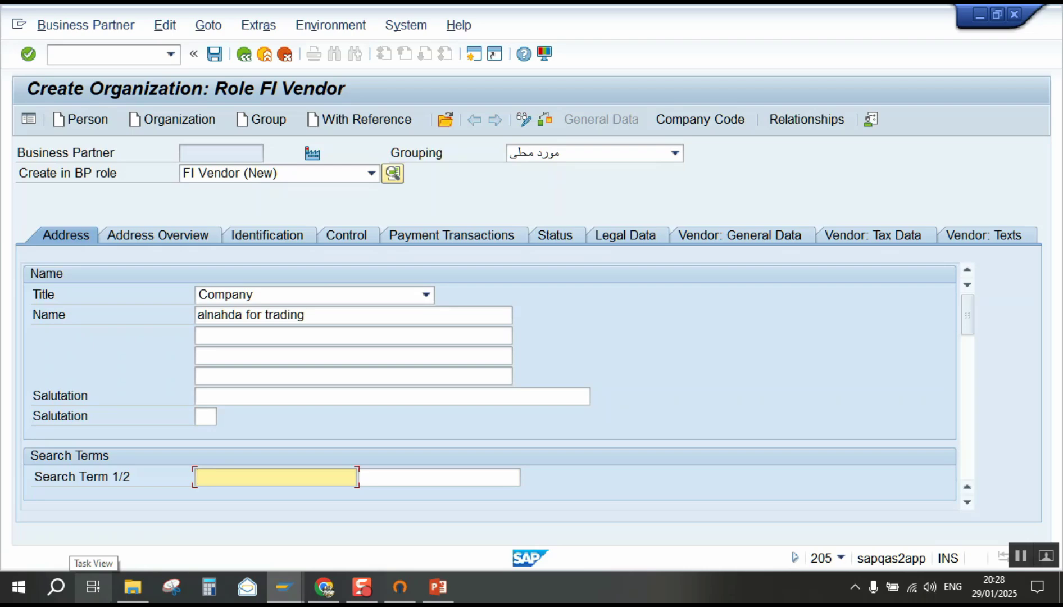
text(987654321)
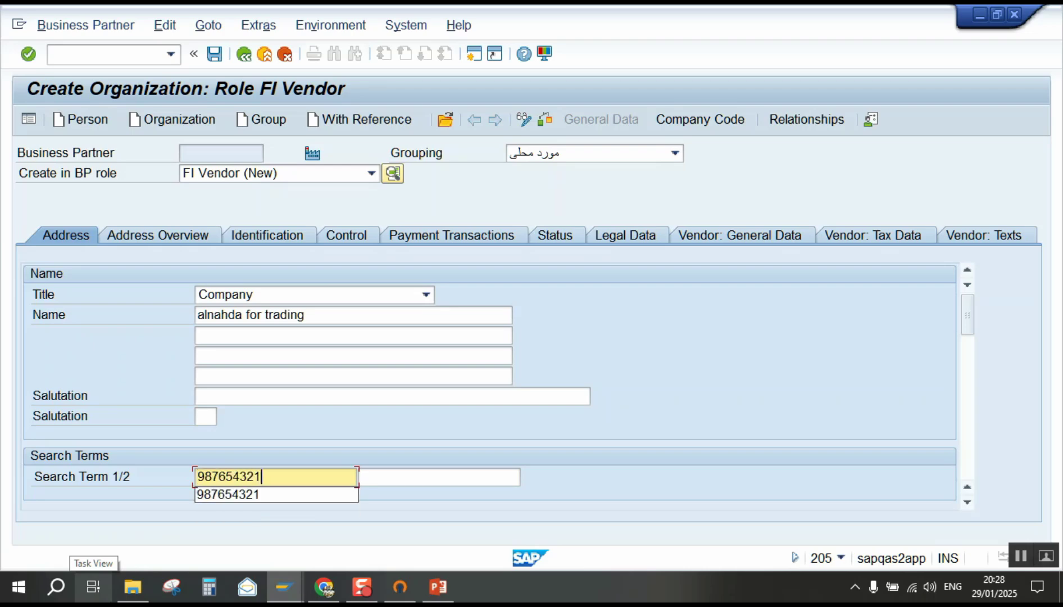
Set the address country to EG and the communication language to Arabic.
scroll(299, 500, down, 5)
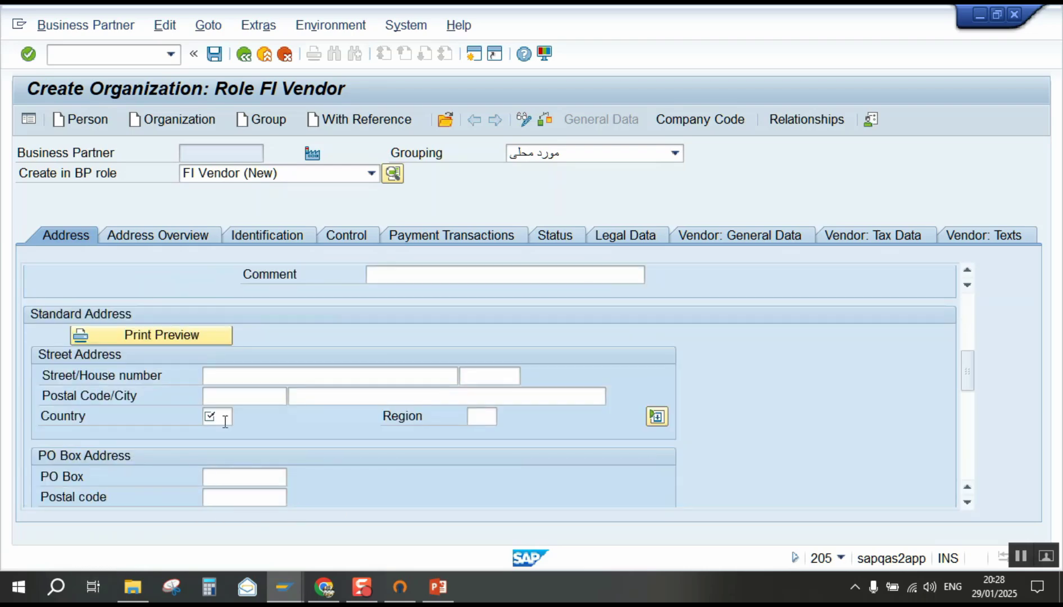
click(225, 421)
text(EG)
scroll(322, 467, down, 3)
click(252, 401)
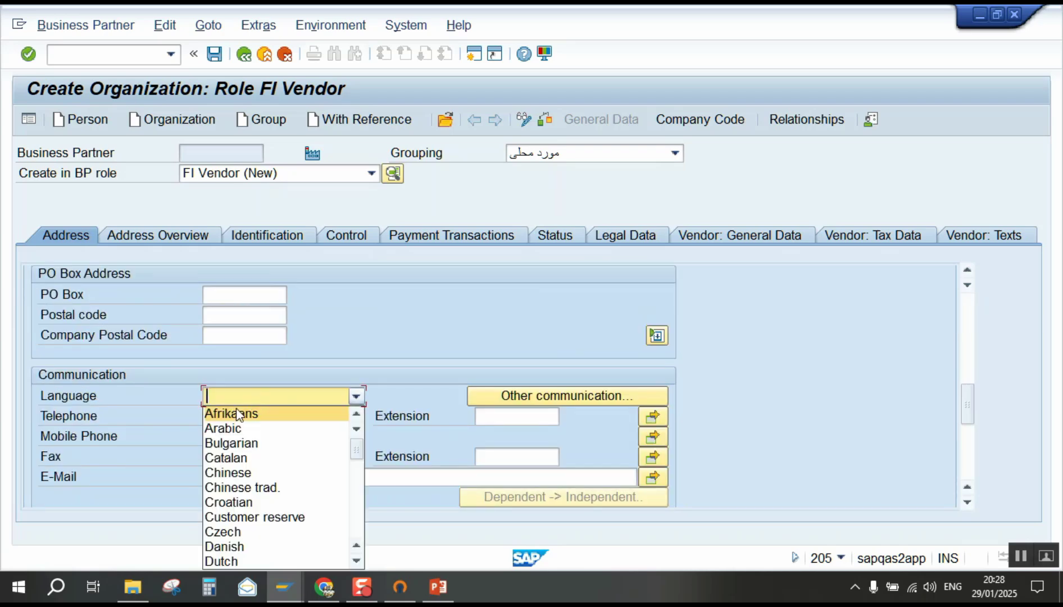
click(237, 428)
scroll(239, 432, down, 5)
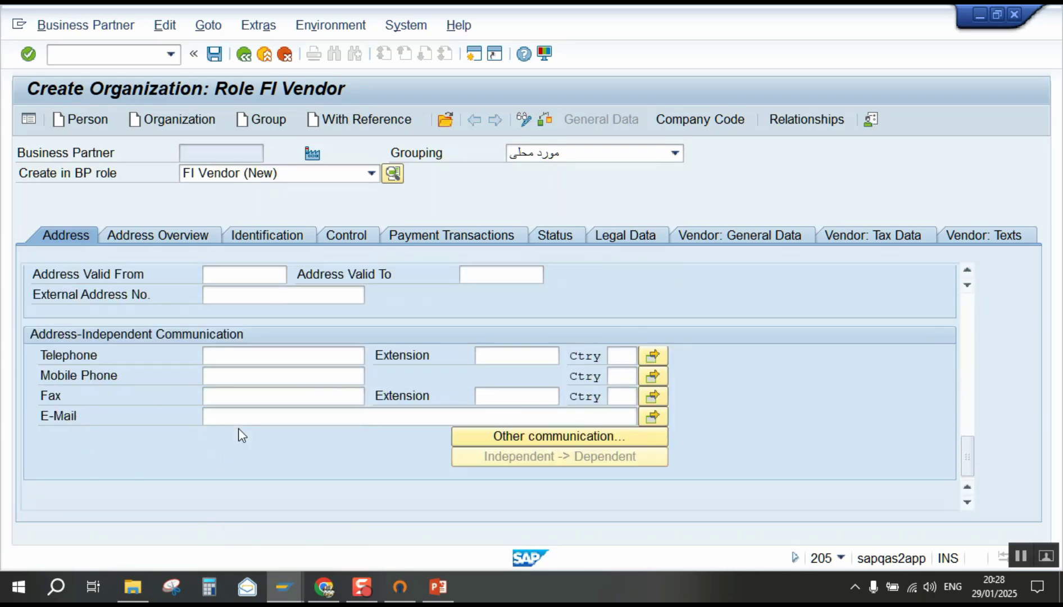
scroll(249, 442, up, 3)
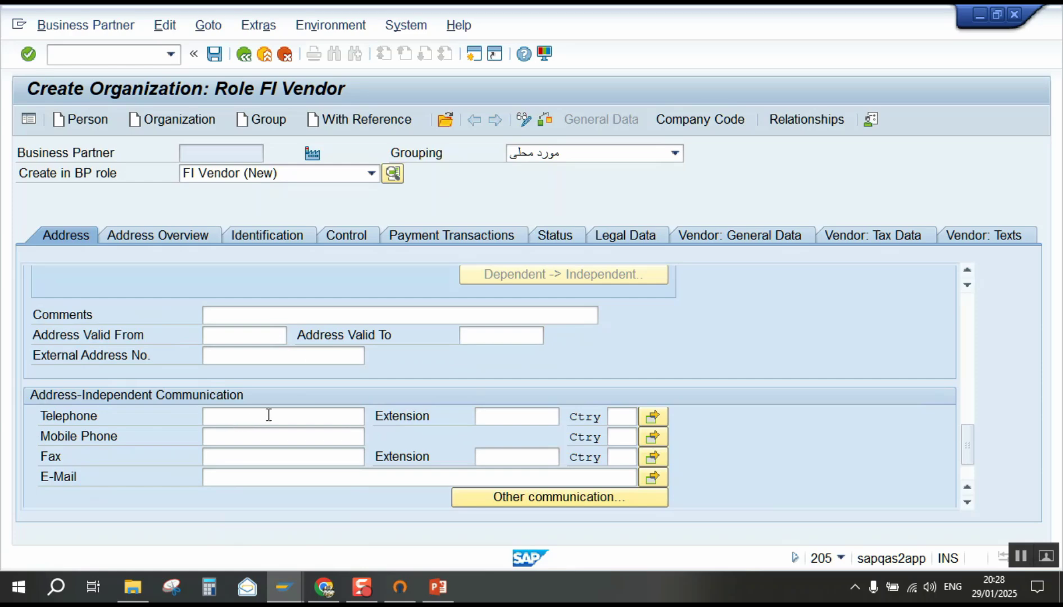
Fill in the vendor's telephone number and e-mail address.
click(268, 415)
click(261, 432)
click(264, 464)
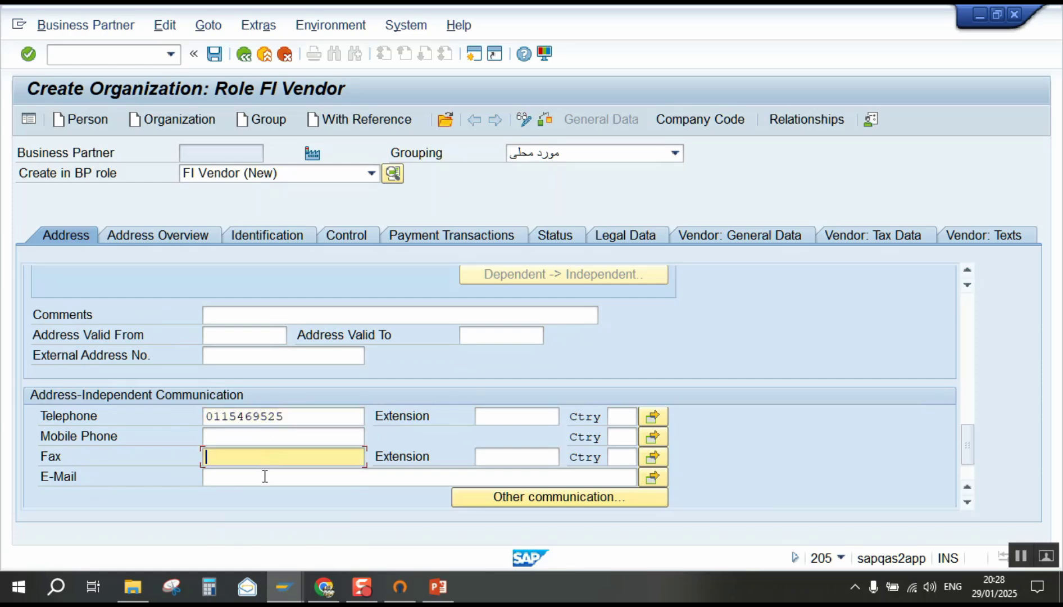
click(263, 477)
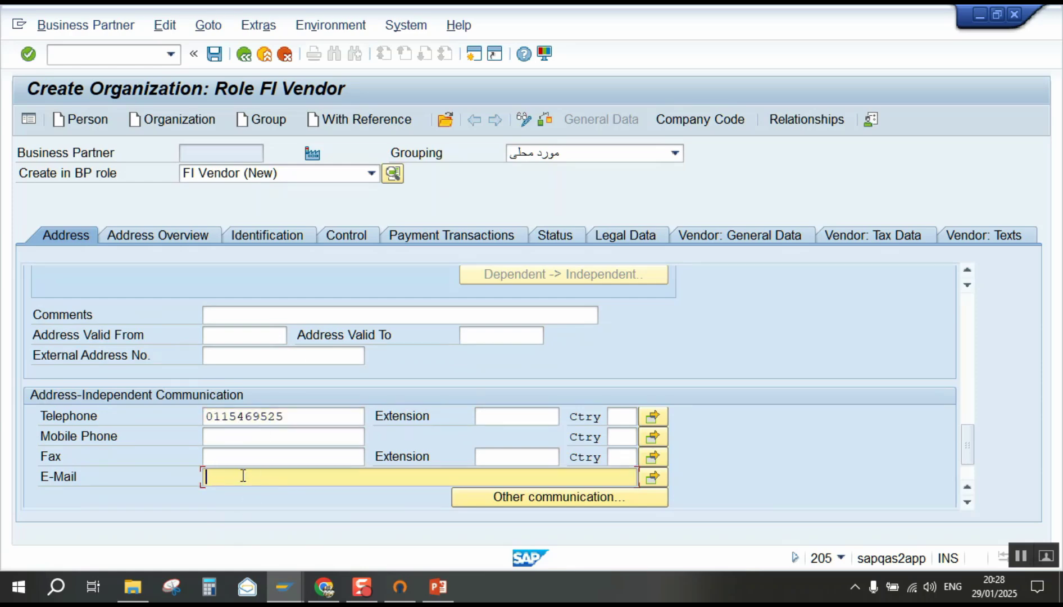
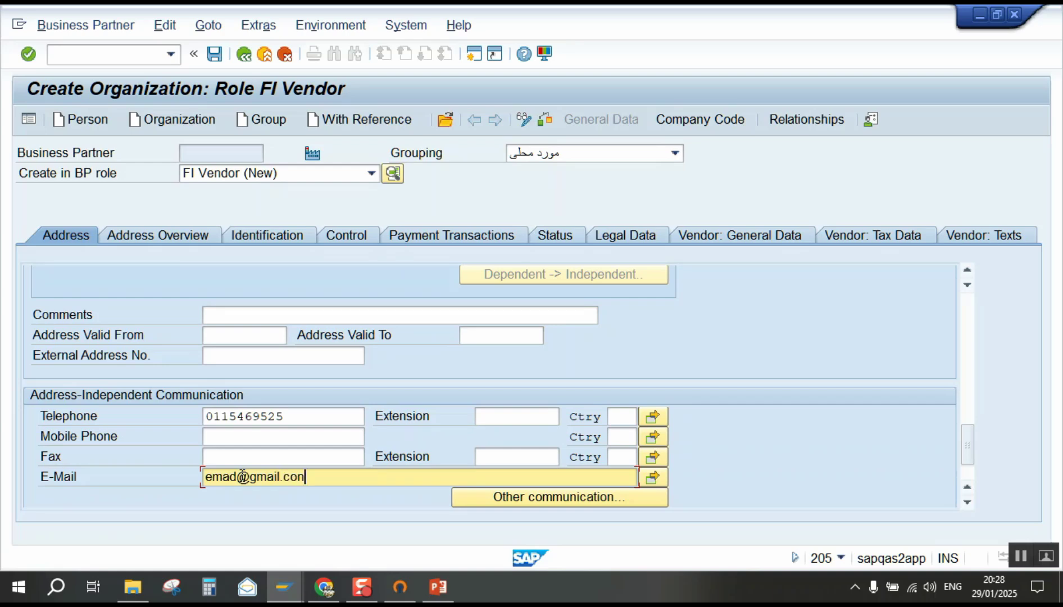
Open the Payment Transactions tab, answering No to the country-indicator warning.
click(460, 242)
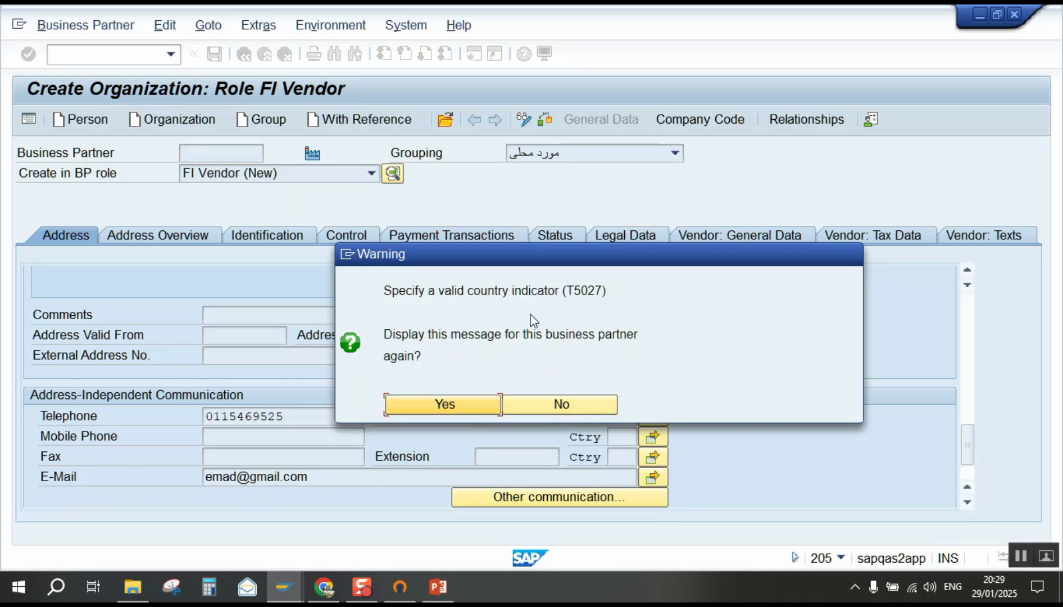
click(564, 401)
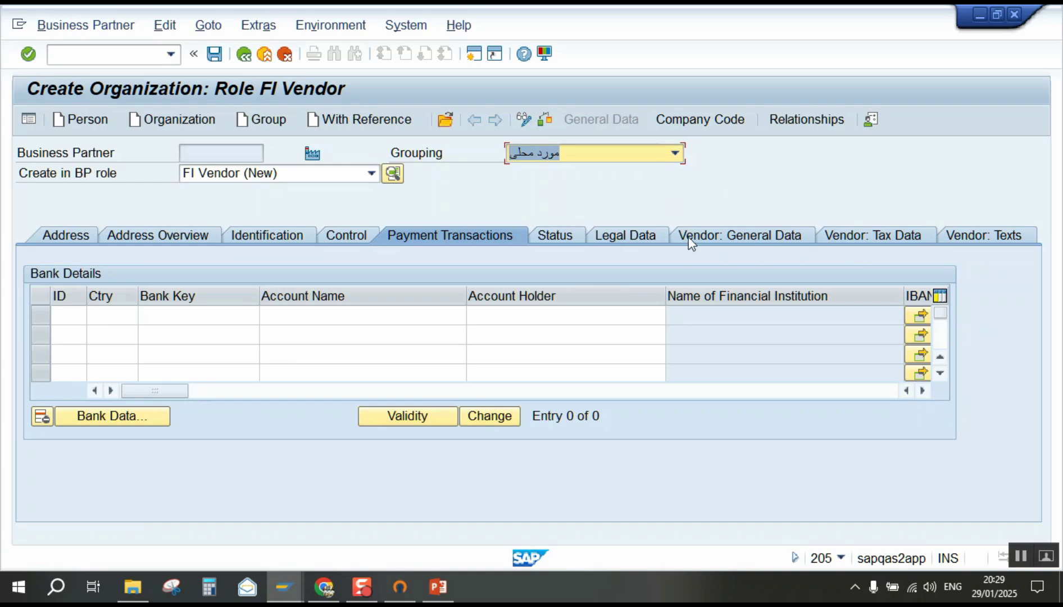
Add company code 1100 with reconciliation account 22100001 under account management.
click(682, 118)
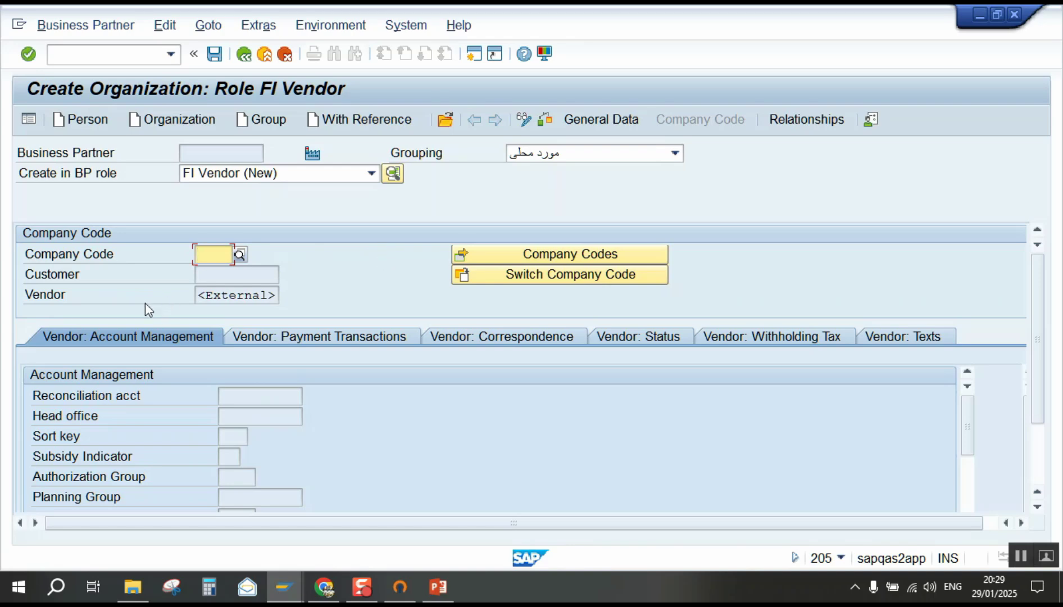
text(1100)
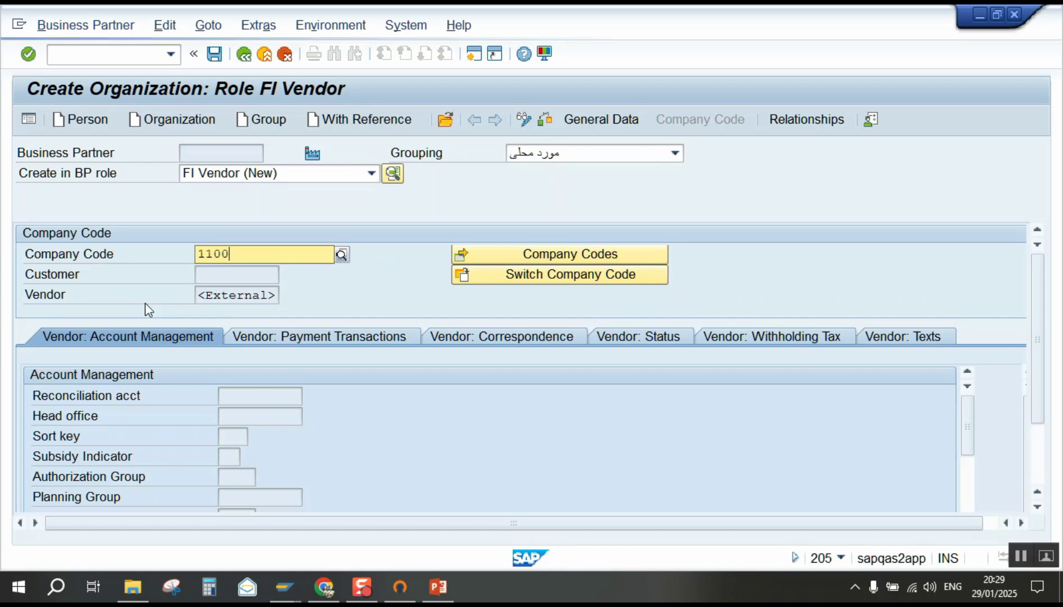
key(Return)
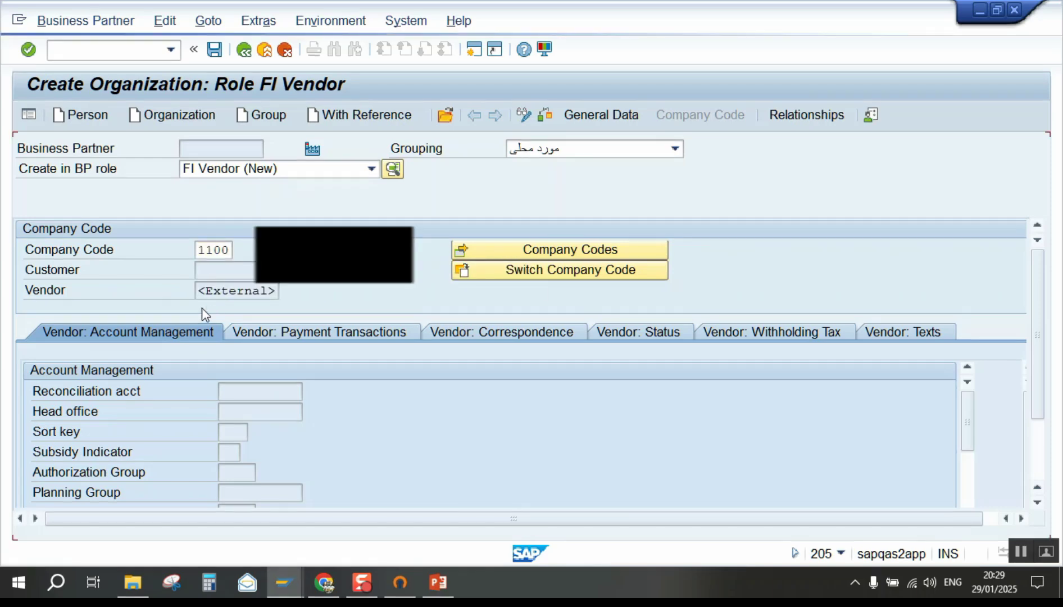
key(Return)
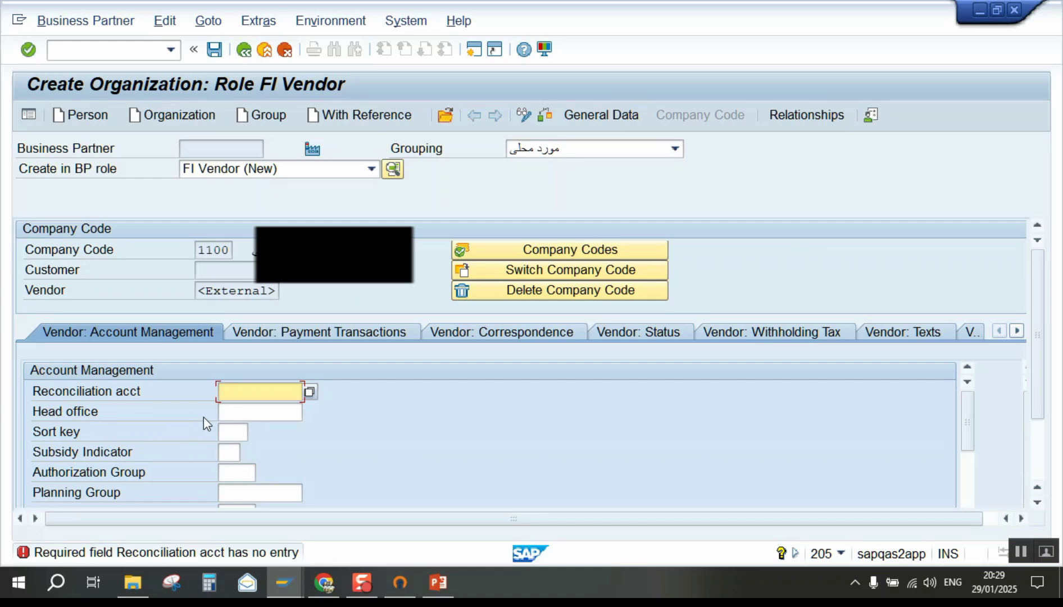
text(2)
click(260, 413)
key(Return)
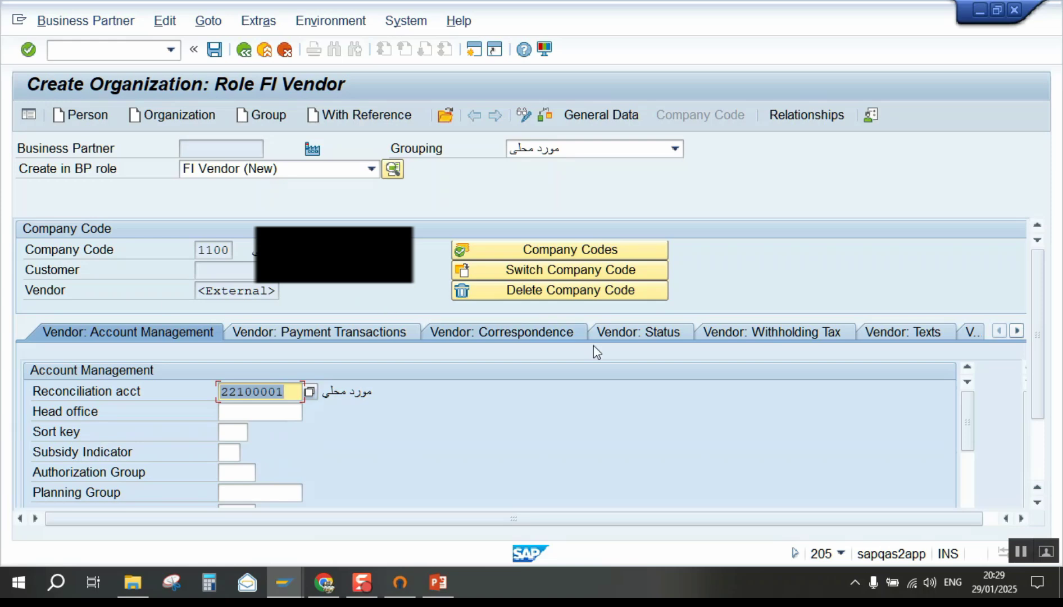
Add a withholding tax line with type V1 and code V1, marked as subject.
click(787, 338)
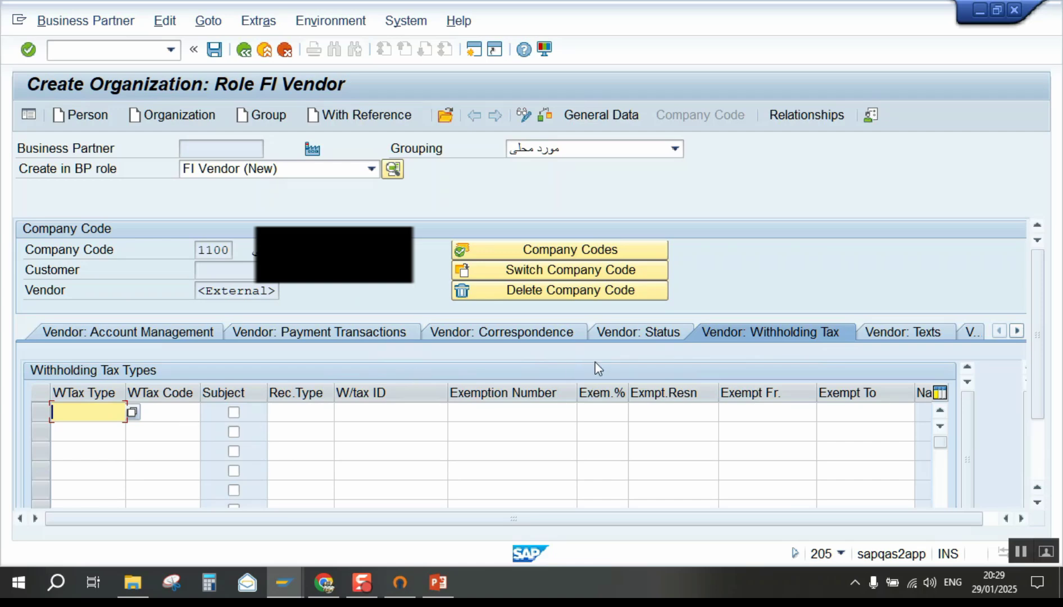
key(BackSpace)
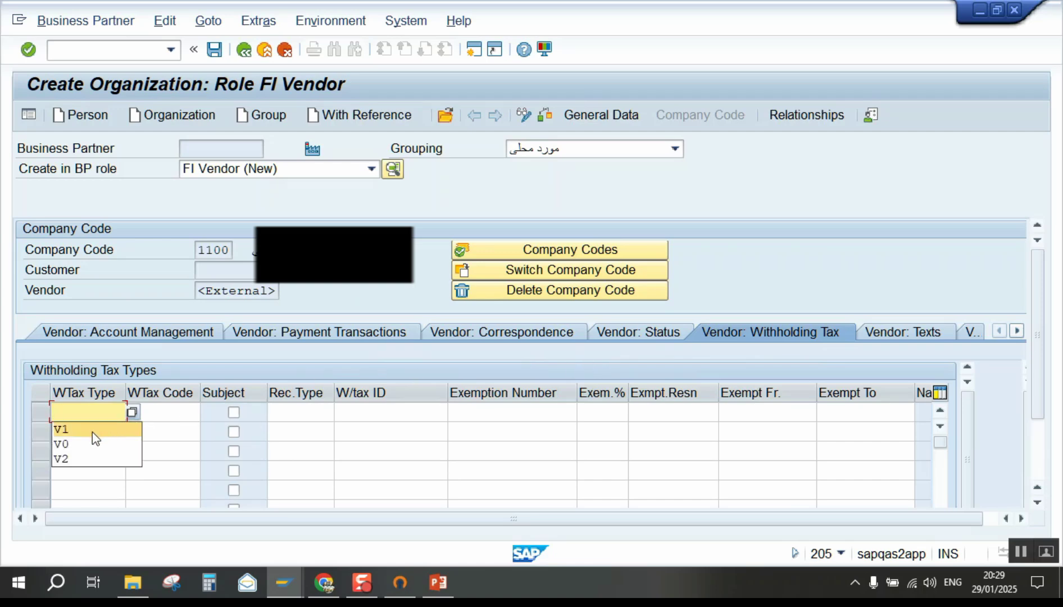
click(93, 431)
click(184, 419)
key(BackSpace)
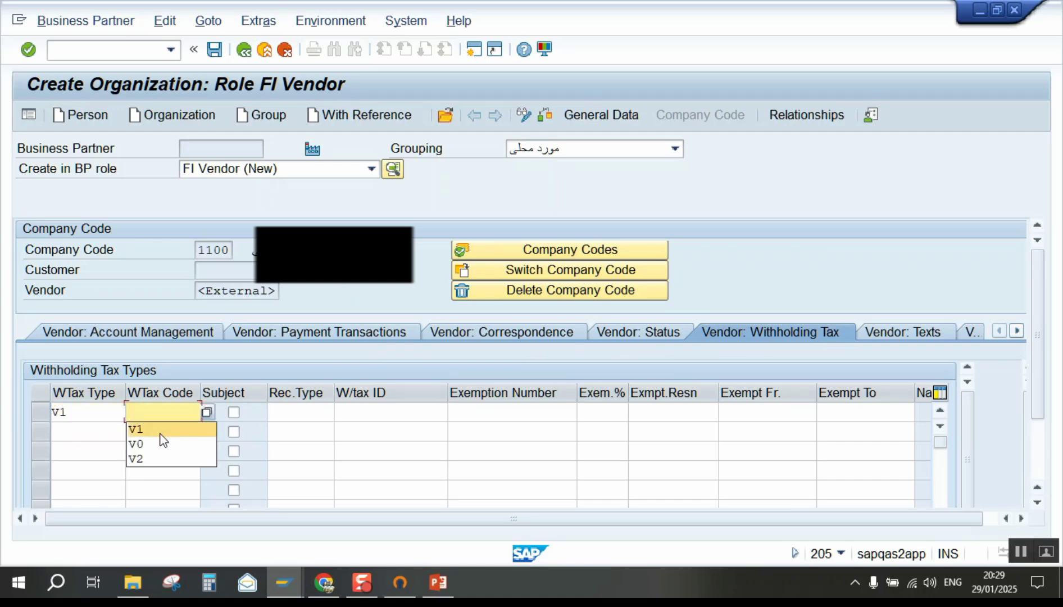
click(160, 434)
click(233, 411)
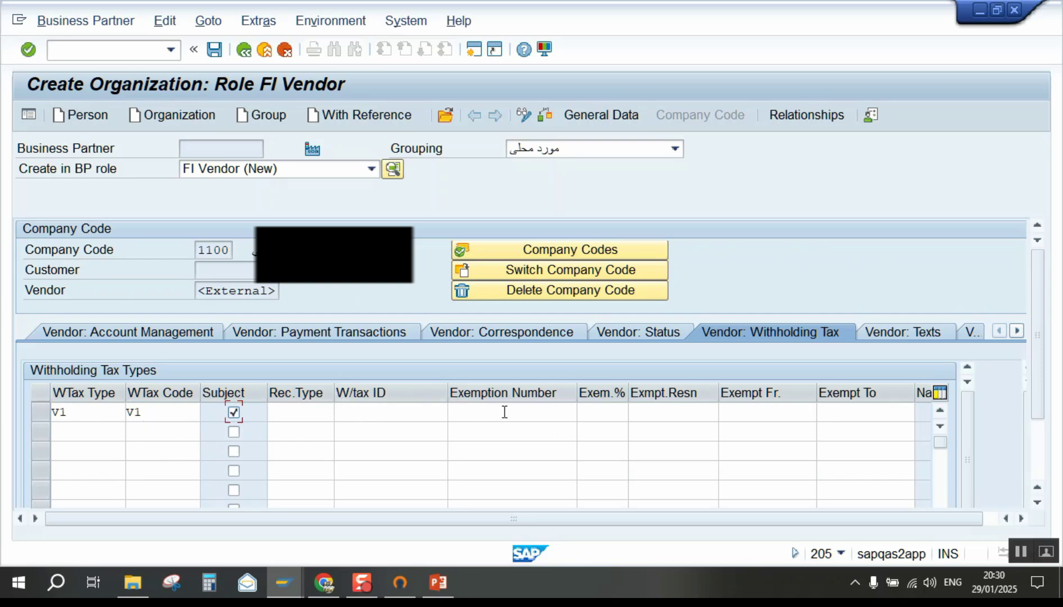
Set the exemption period 01.01.2025–31.12.2025 with exemption number 2025 and confirm.
click(765, 411)
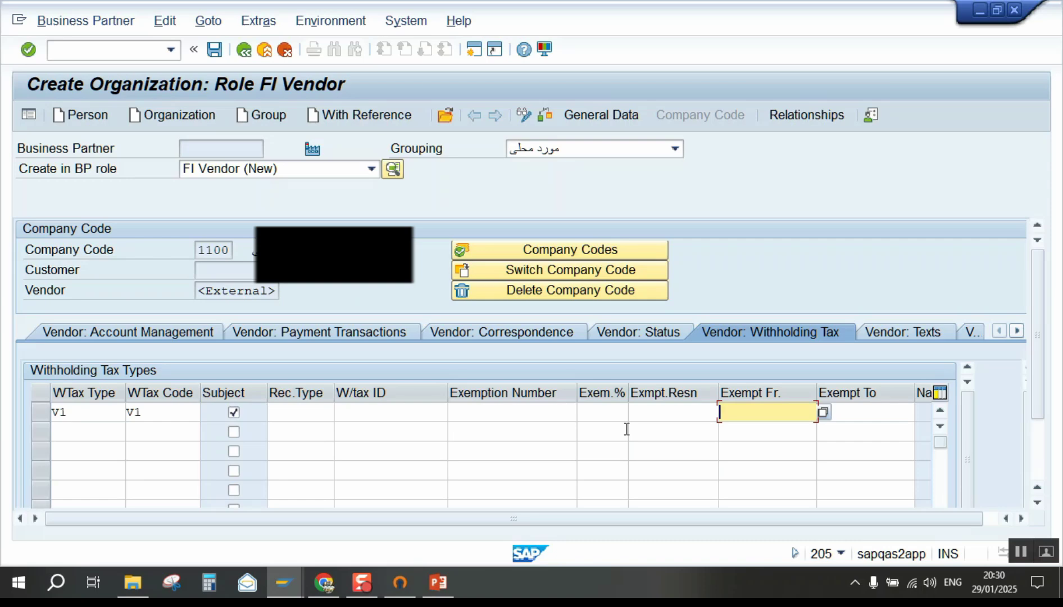
click(762, 430)
click(853, 413)
click(848, 428)
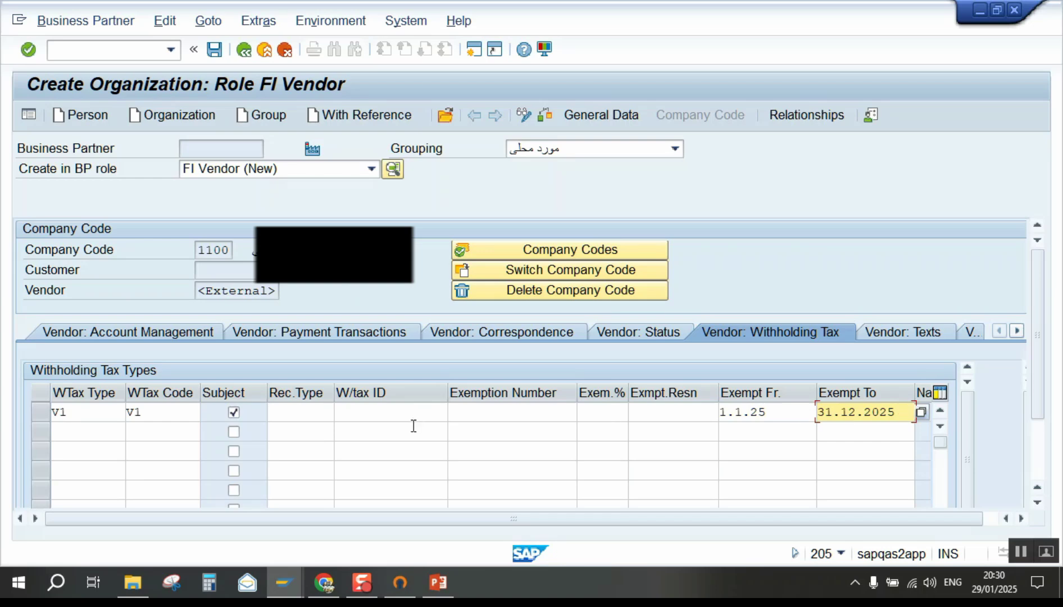
click(521, 415)
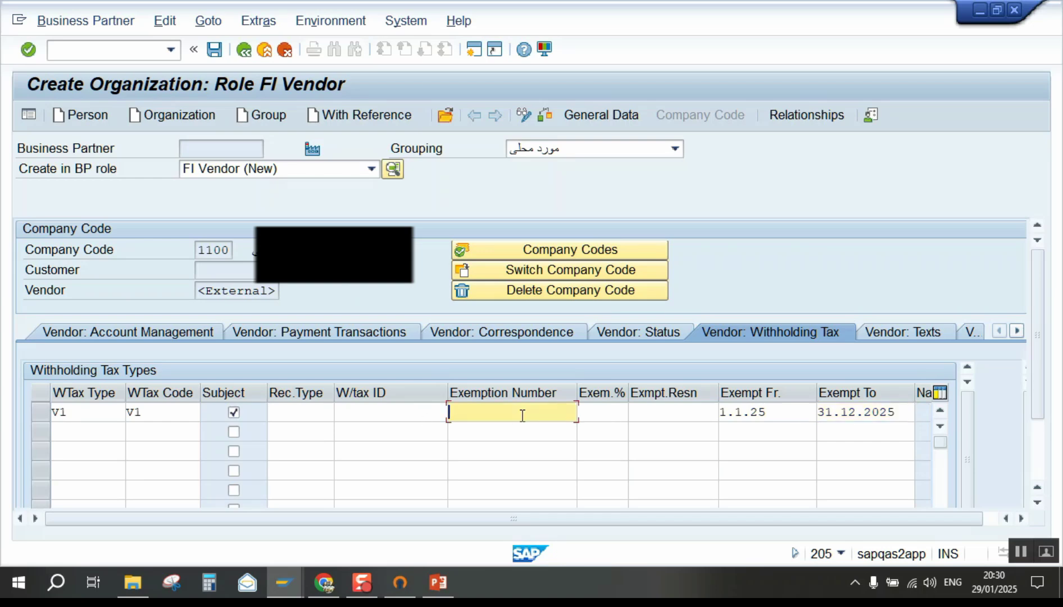
text(2)
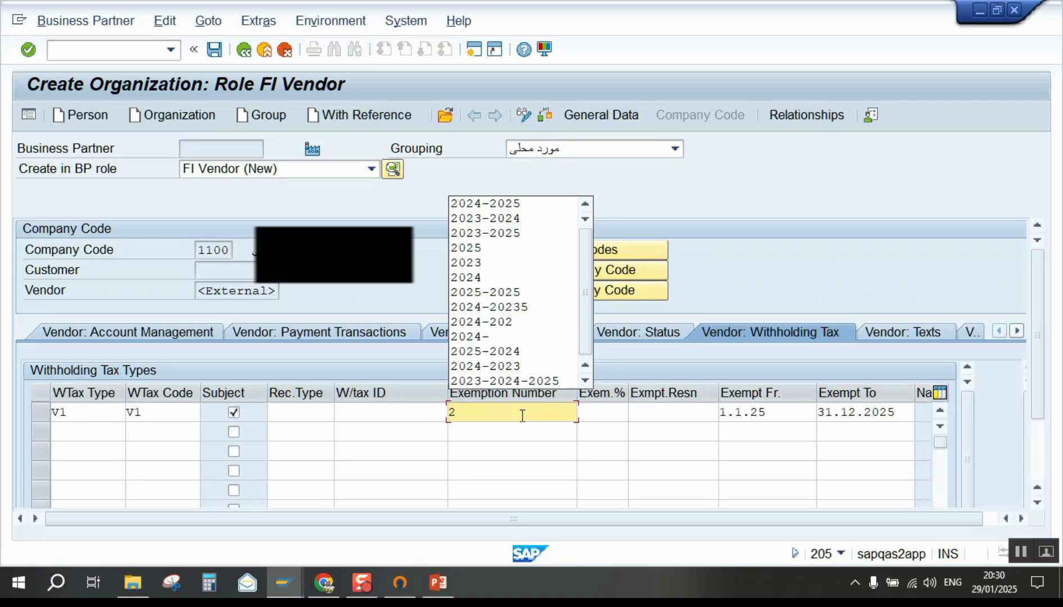
text(0025)
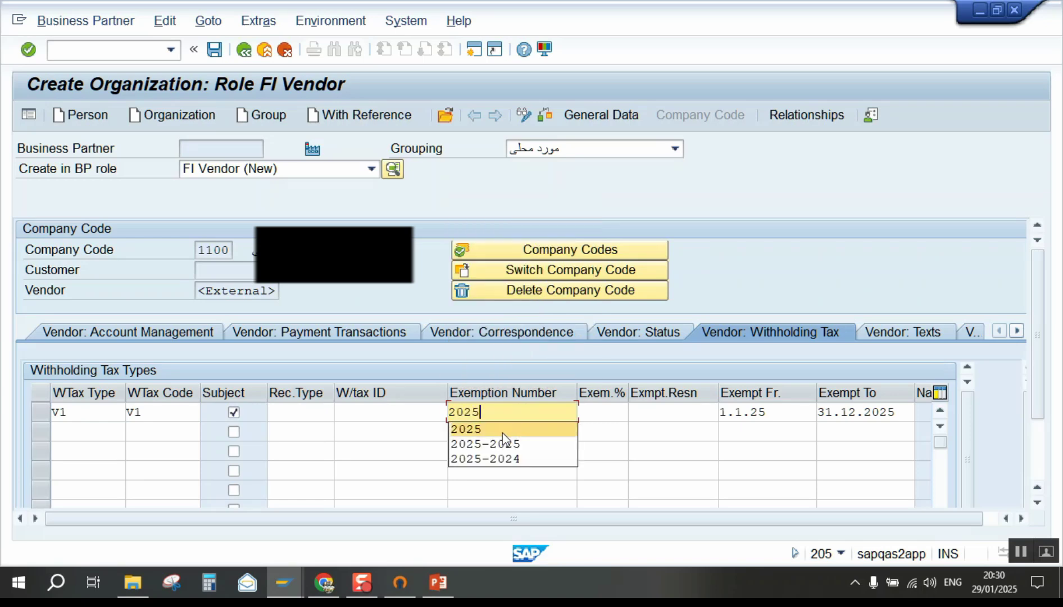
click(503, 433)
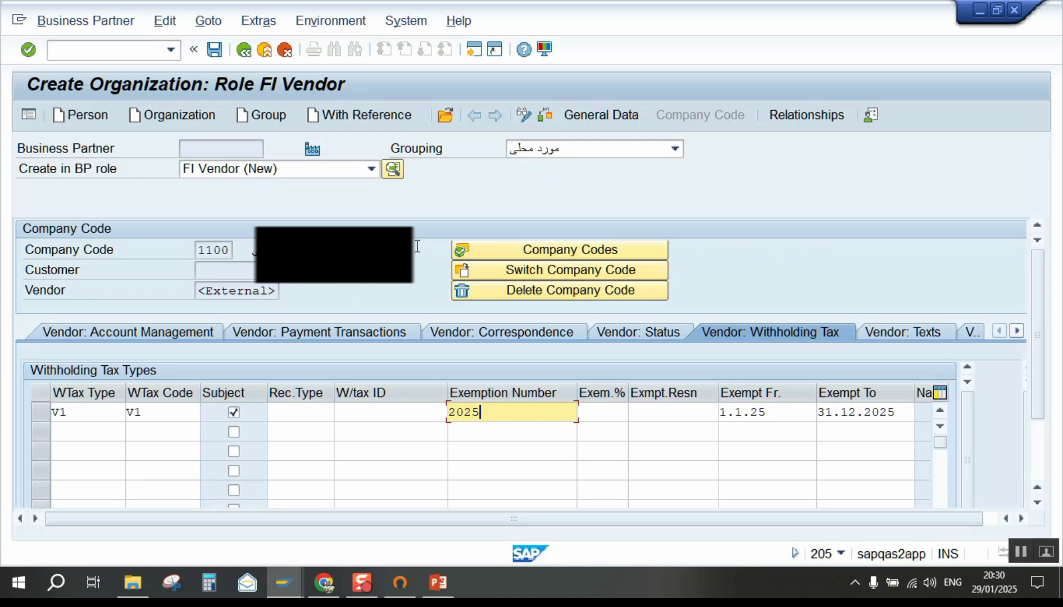
key(Return)
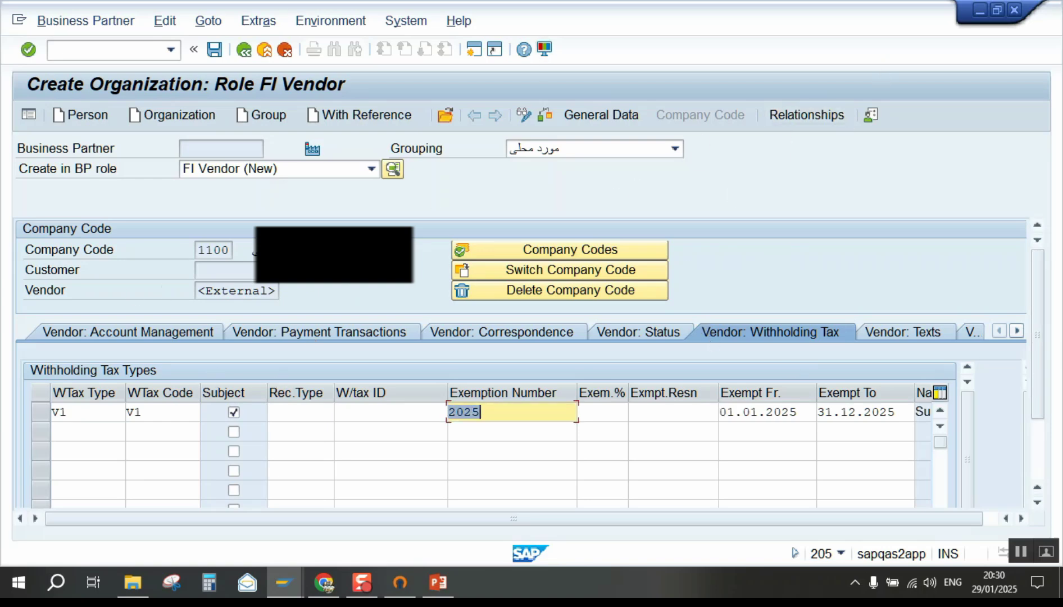
Save the vendor as business partner 100002170 and switch it to change mode to add a role.
click(214, 50)
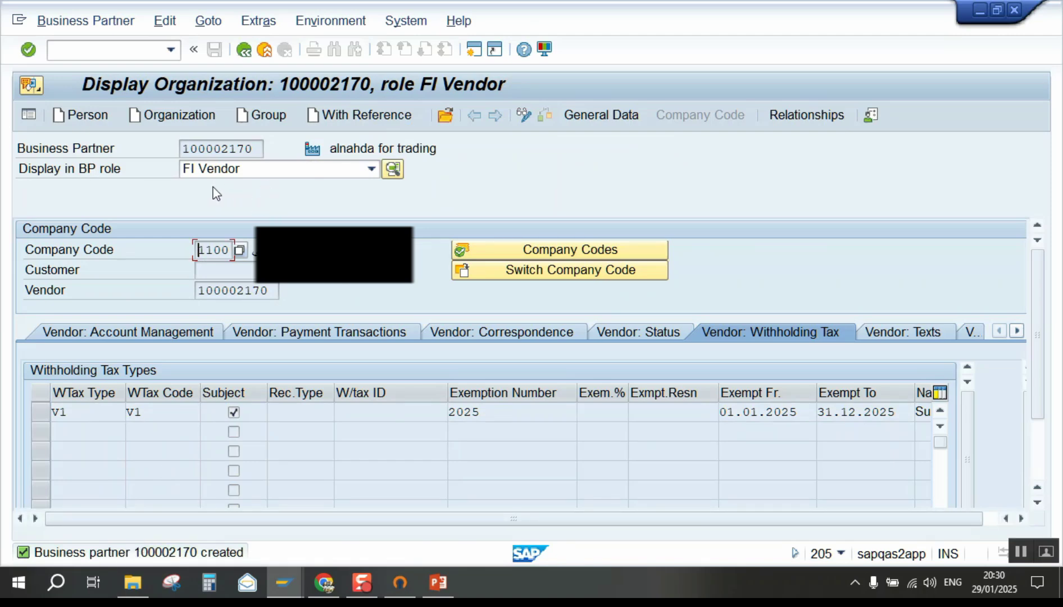
click(287, 177)
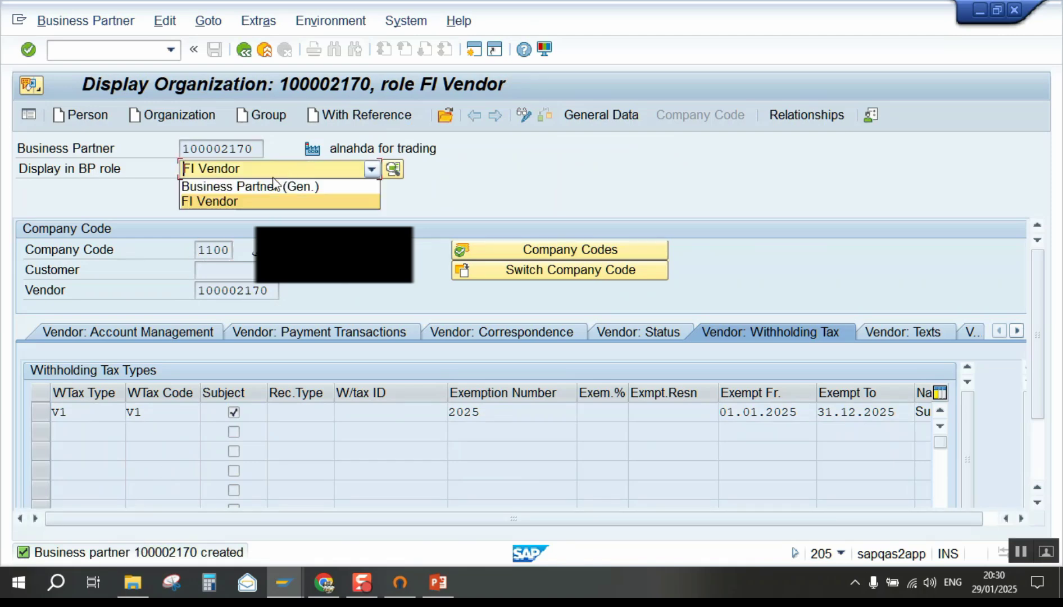
click(56, 24)
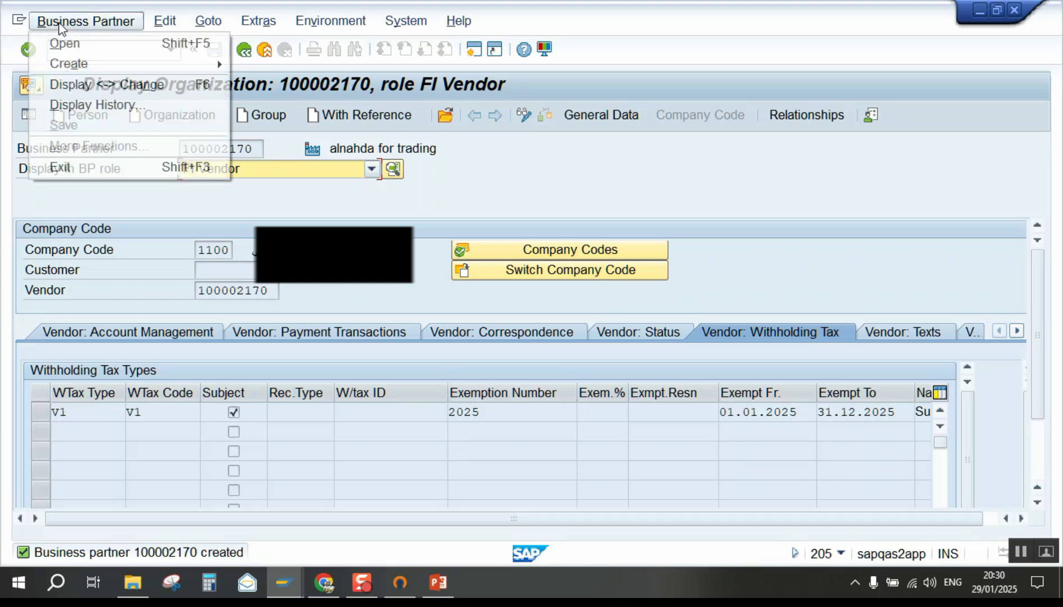
click(120, 85)
click(221, 172)
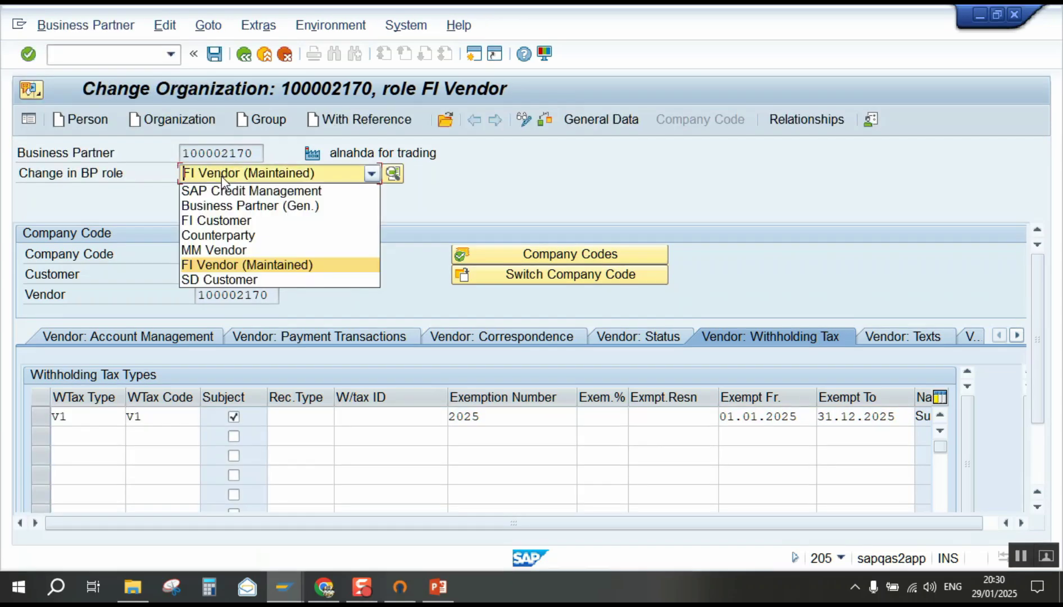
Add the MM Vendor role with purchasing organization 1100 and order currency EGP, then save.
click(231, 252)
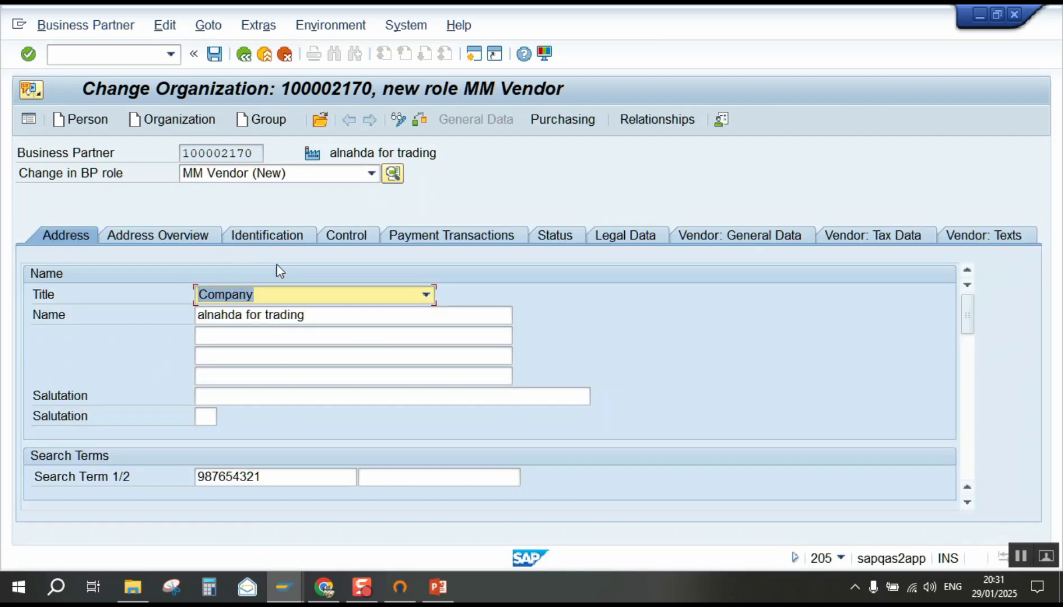
click(565, 126)
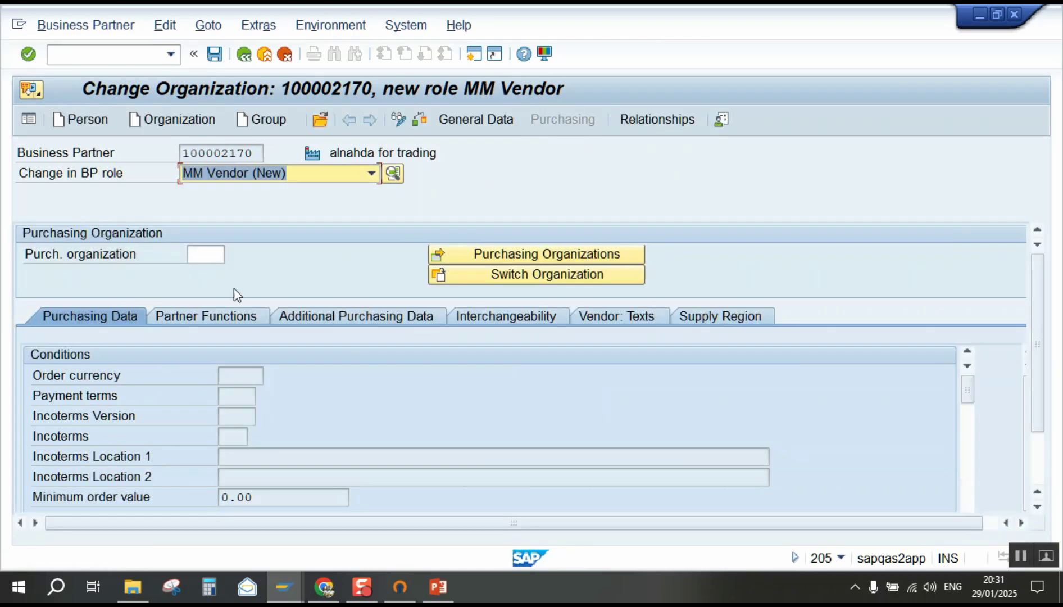
click(208, 256)
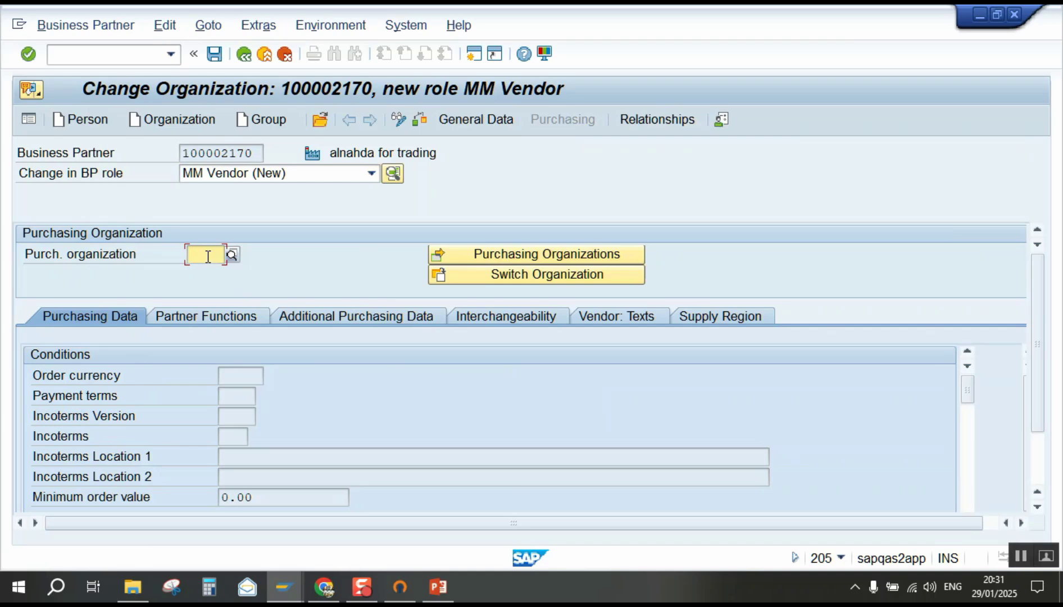
click(208, 256)
click(204, 285)
key(Return)
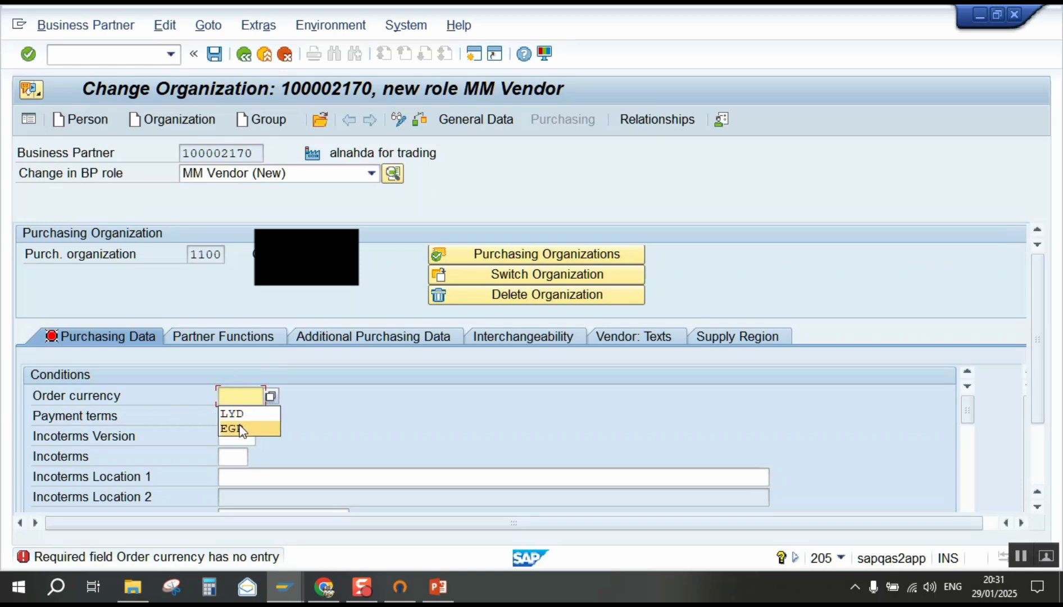
click(240, 429)
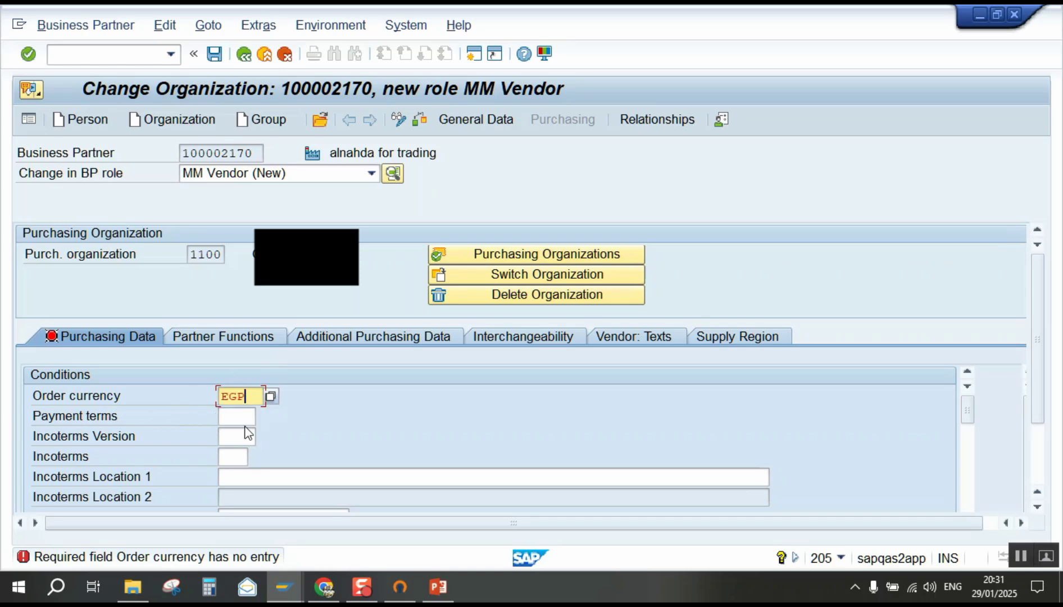
key(Return)
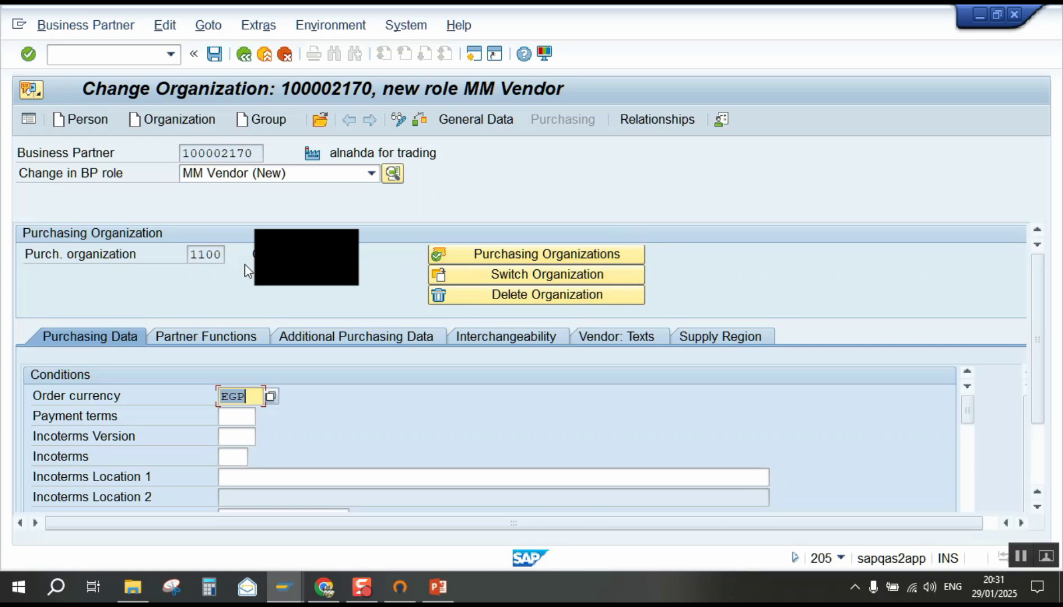
click(215, 55)
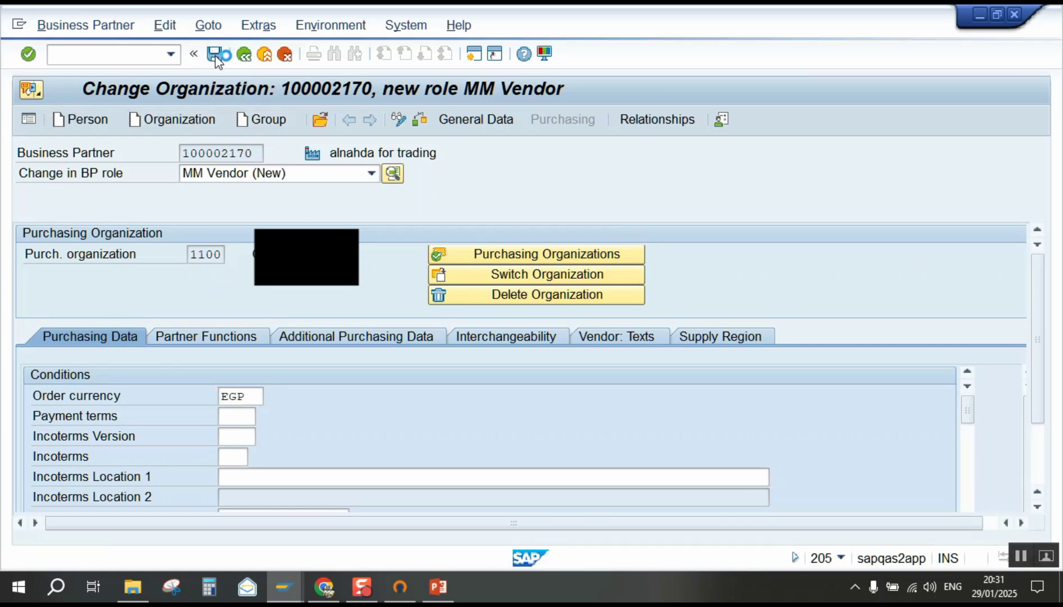